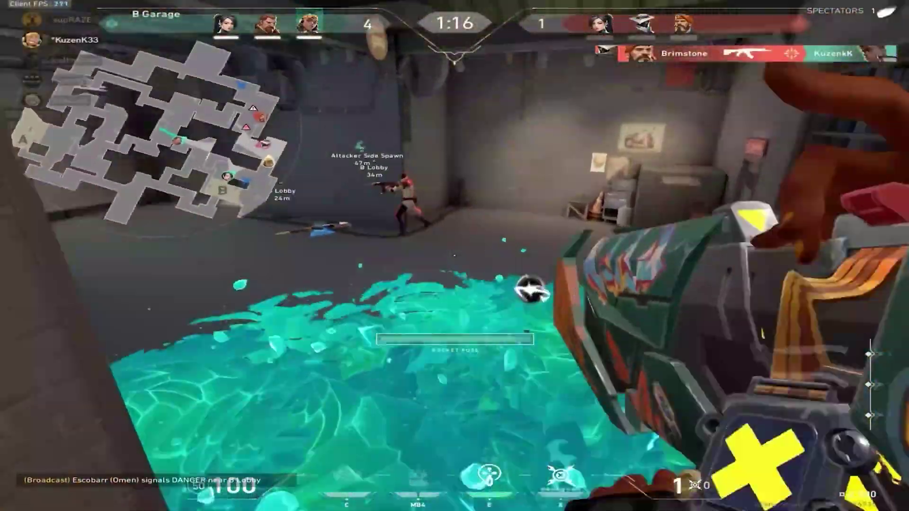
Shoot the enemy near B Garage, switch to the Vandal, and keep firing toward B Site.
{"action": "left_click", "coordinate": [454, 255]}
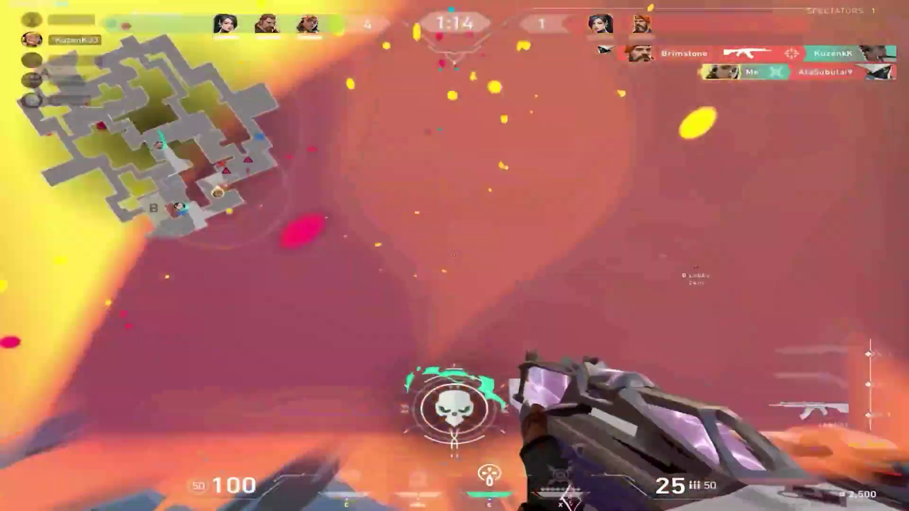
{"action": "left_click", "coordinate": [454, 255]}
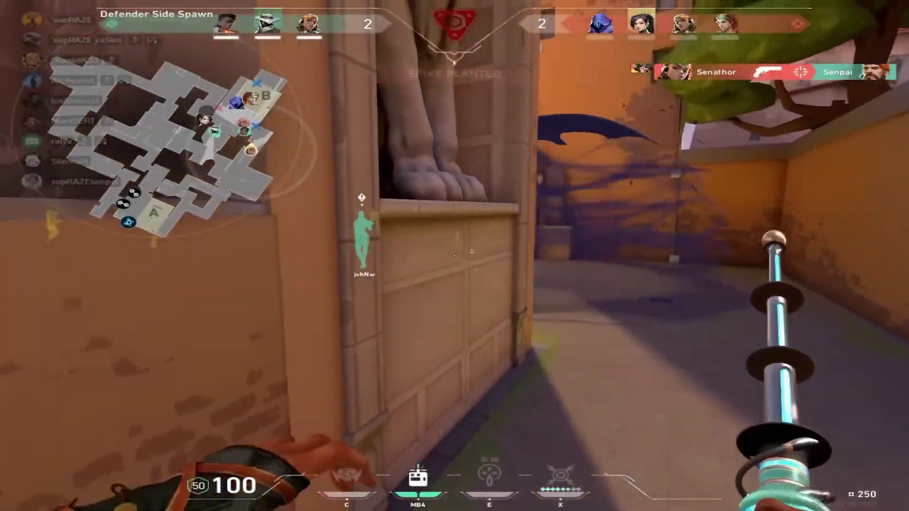
{"action": "key", "text": "1"}
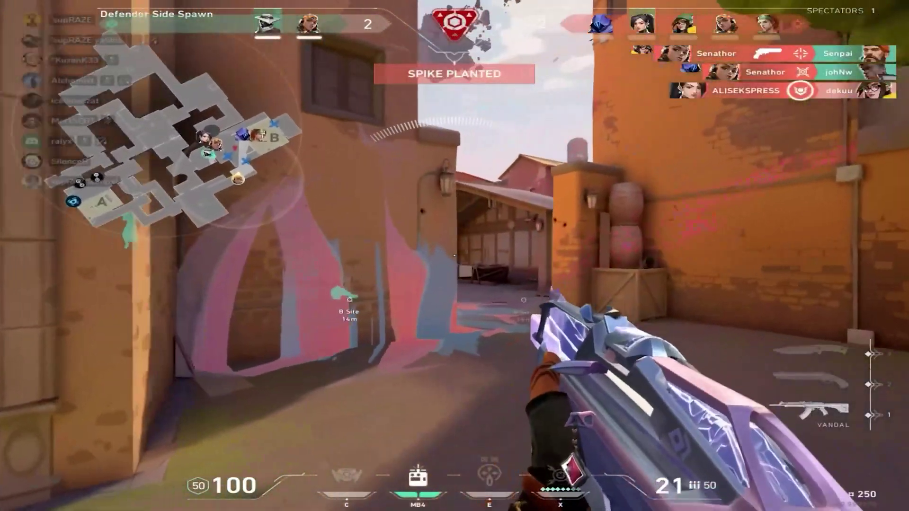
{"action": "left_click", "coordinate": [454, 255]}
{"action": "left_click", "coordinate": [454, 256]}
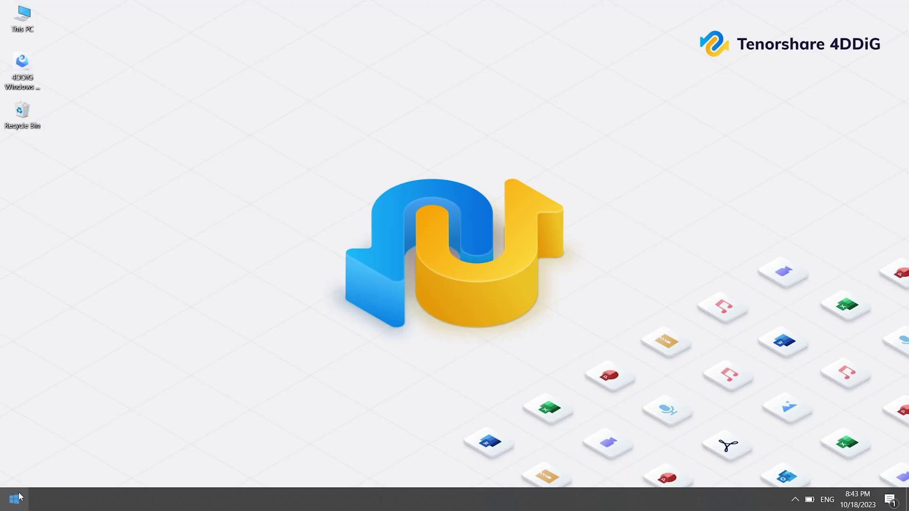
Search Windows for 'reset' and open the Reset this PC recovery settings.
{"action": "right_click", "coordinate": [20, 496]}
{"action": "left_click", "coordinate": [42, 420]}
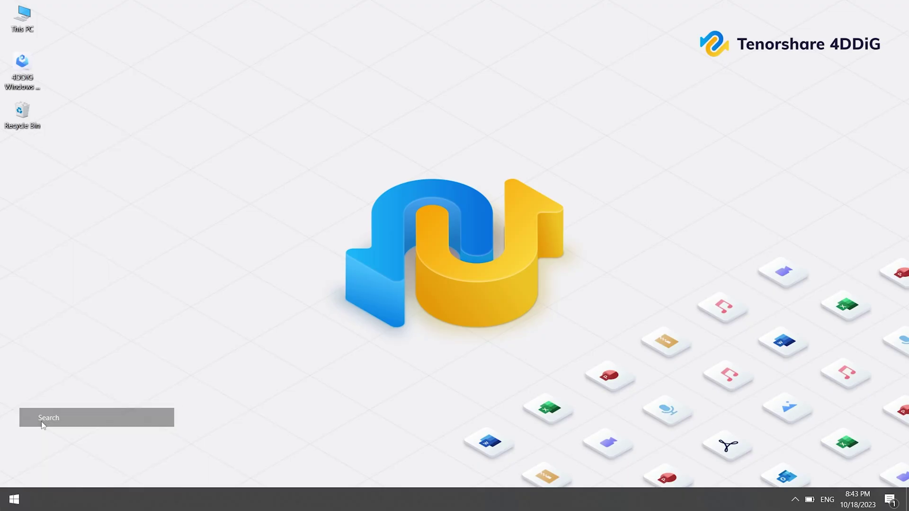
{"action": "type", "text": "reset"}
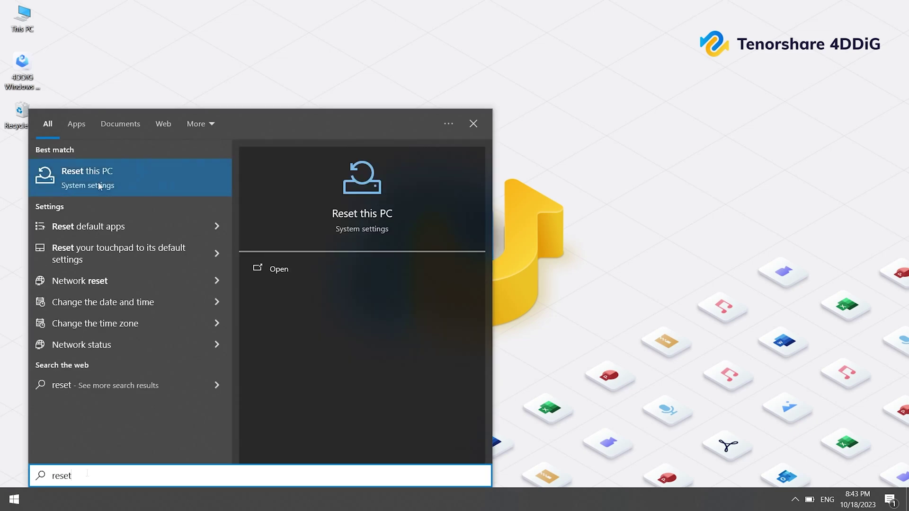
{"action": "left_click", "coordinate": [100, 185]}
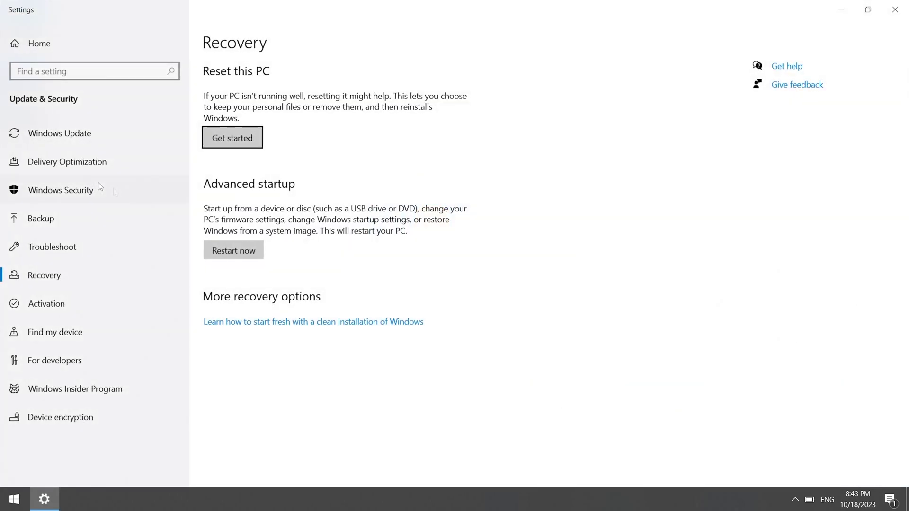
Restart into advanced startup and launch Command Prompt from Troubleshoot > Advanced options.
{"action": "left_click", "coordinate": [234, 250]}
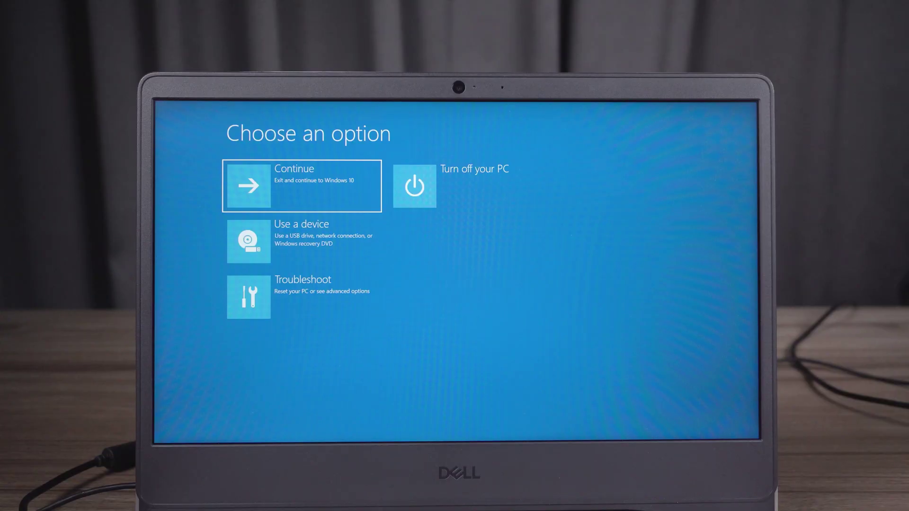
{"action": "left_click", "coordinate": [304, 297]}
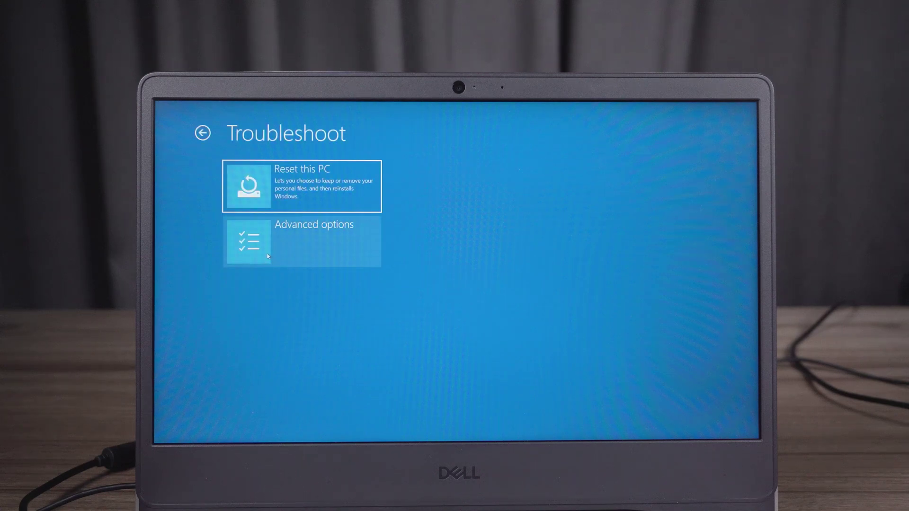
{"action": "left_click", "coordinate": [268, 256]}
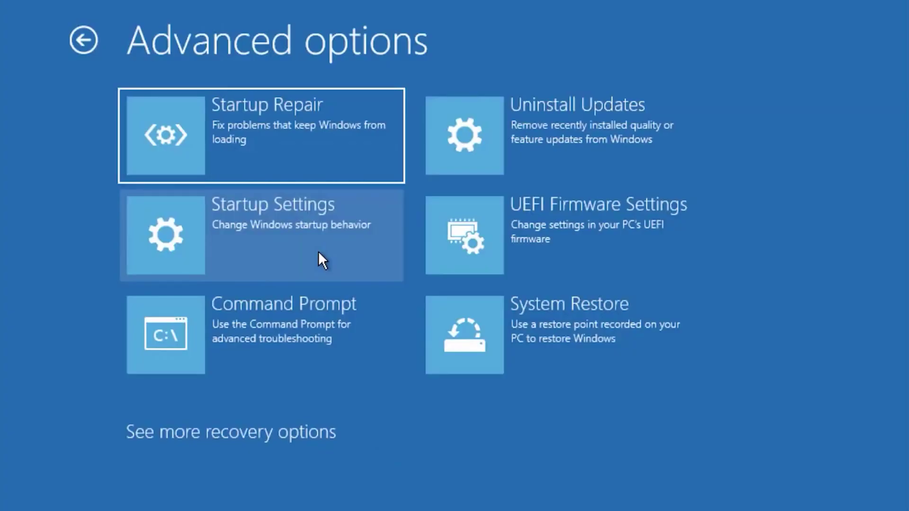
{"action": "left_click", "coordinate": [325, 329]}
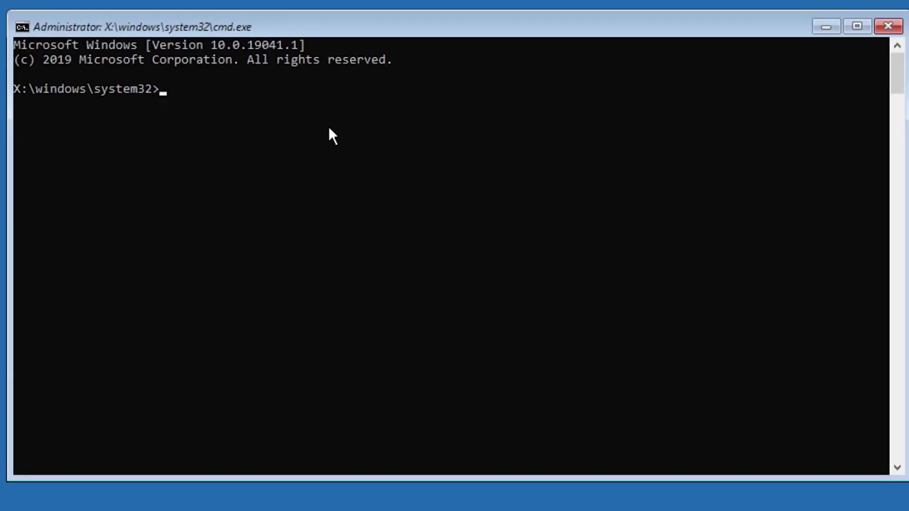
List the boot configuration with bcdedit and mark the osdevice partition=C: entry.
{"action": "type", "text": "bcdedit"}
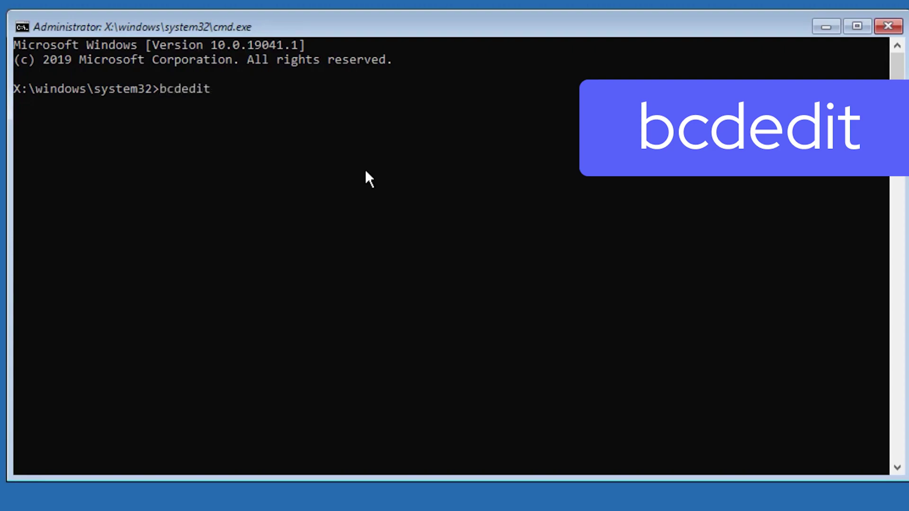
{"action": "key", "text": "Return"}
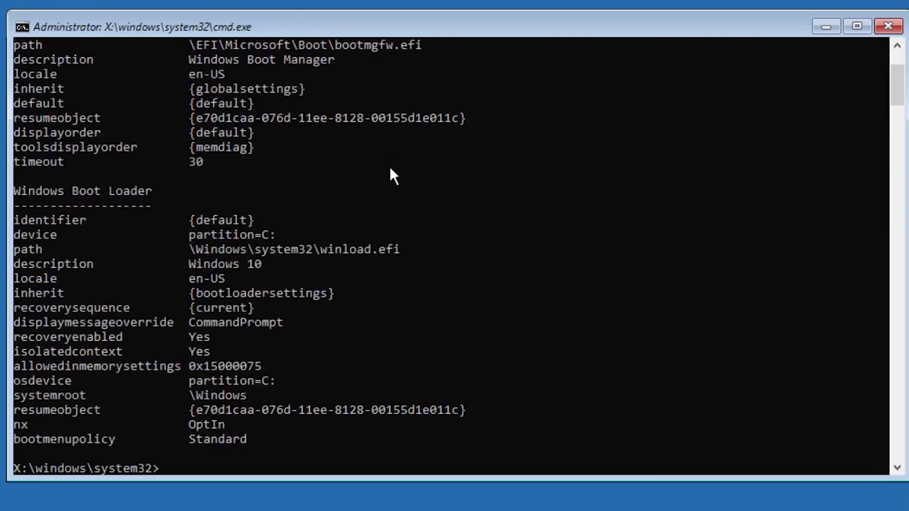
{"action": "left_click_drag", "start_coordinate": [283, 380], "coordinate": [10, 381]}
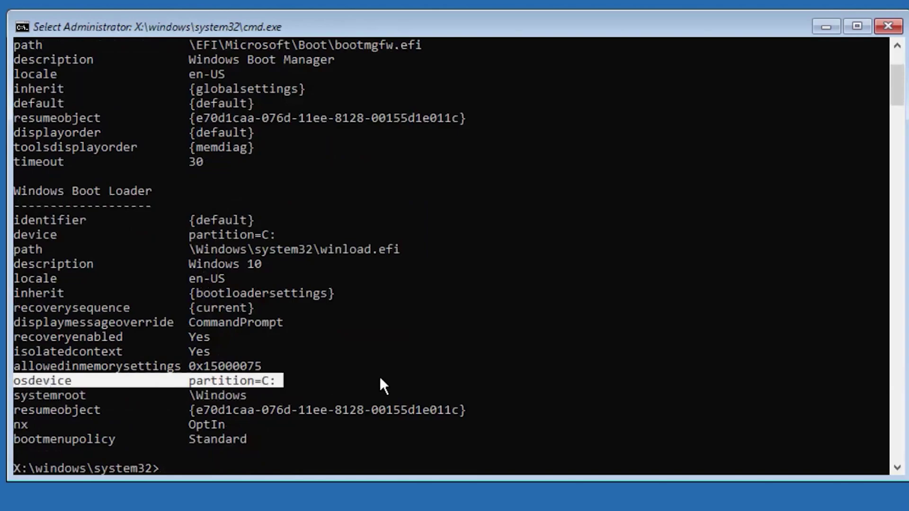
{"action": "scroll", "coordinate": [268, 385], "scroll_direction": "down", "scroll_amount": 1}
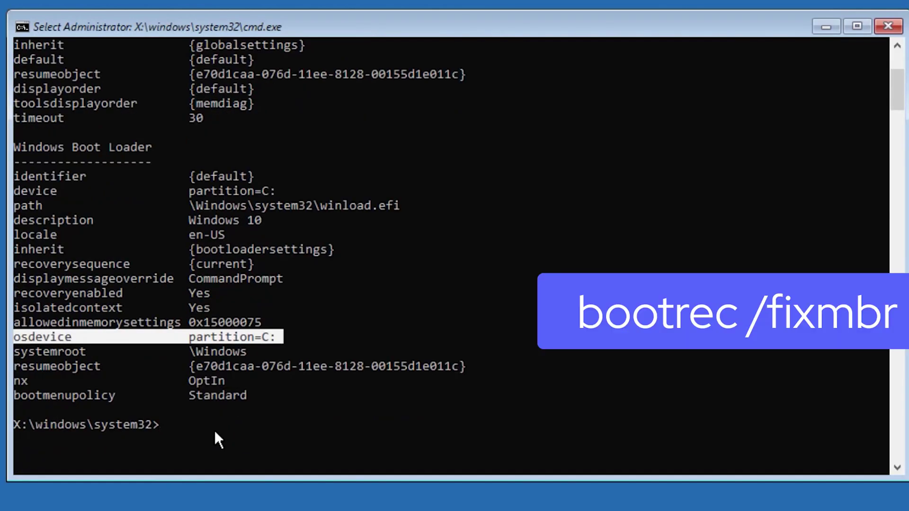
Run bootrec /fixmbr, bootrec /fixboot and bootsect /nt60 sys to repair the boot code.
{"action": "type", "text": "bootrec"}
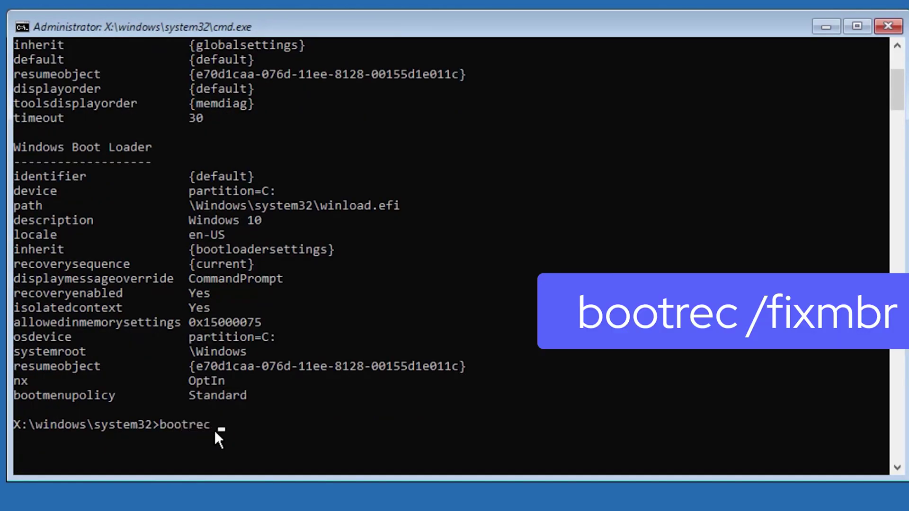
{"action": "type", "text": " /fixmbr"}
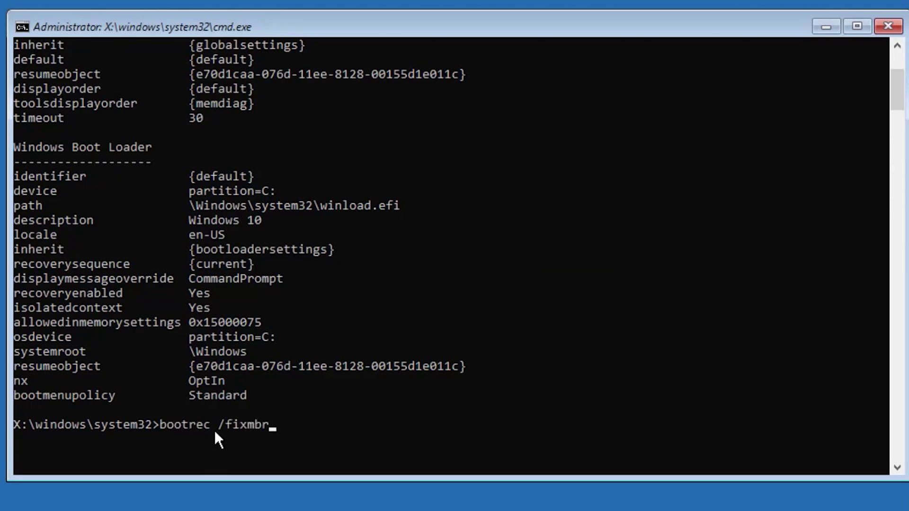
{"action": "key", "text": "Return"}
{"action": "type", "text": "bootr"}
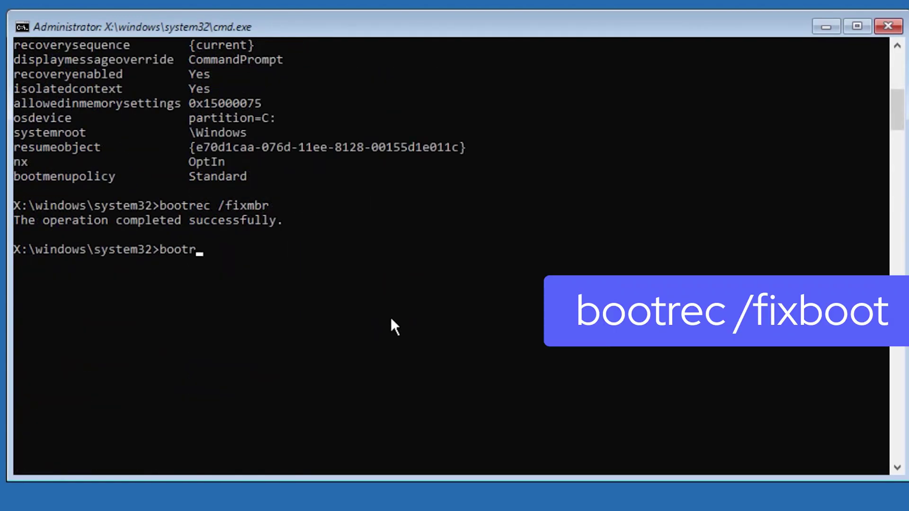
{"action": "type", "text": "ec /fixboot"}
{"action": "key", "text": "Return"}
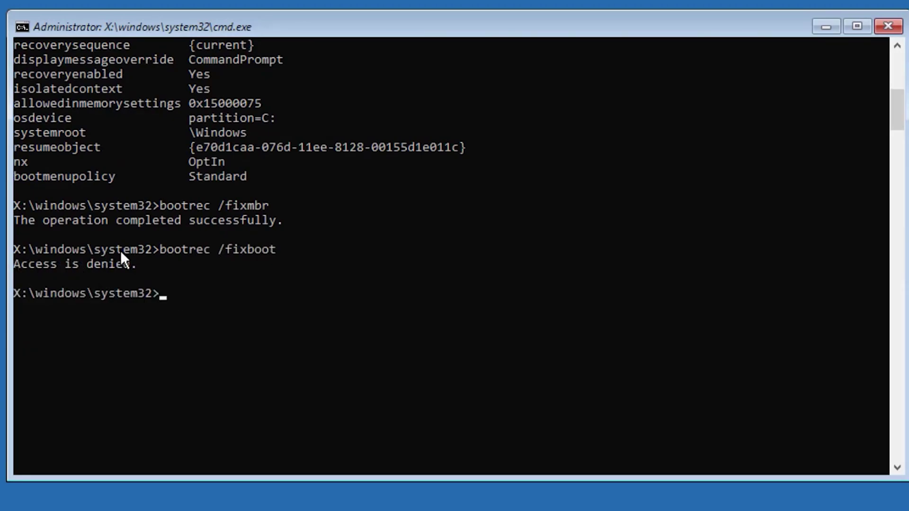
{"action": "type", "text": "bo"}
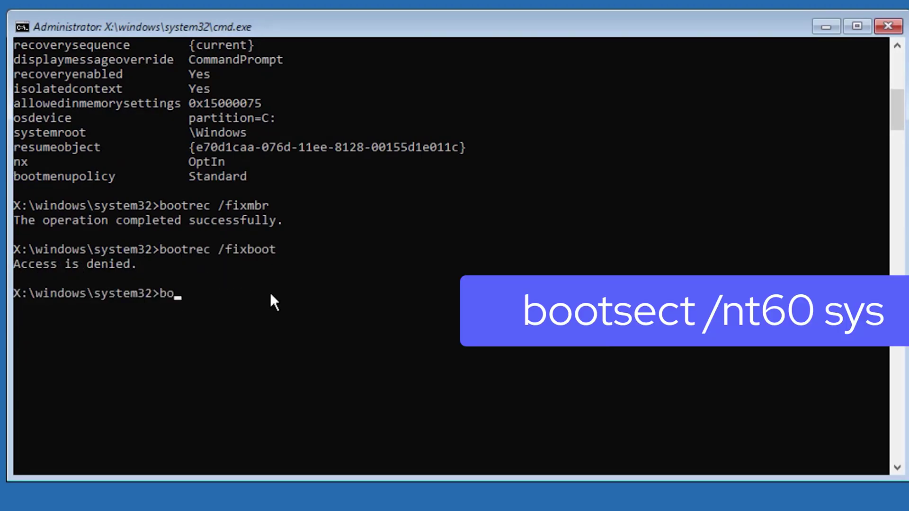
{"action": "type", "text": "otsect /nt60 sys"}
{"action": "key", "text": "Return"}
Retry bootrec /fixboot, run bootrec /rebuildbcd, and enter bcdboot c:\windows.
{"action": "type", "text": "bootrec /fixboot"}
{"action": "key", "text": "Return"}
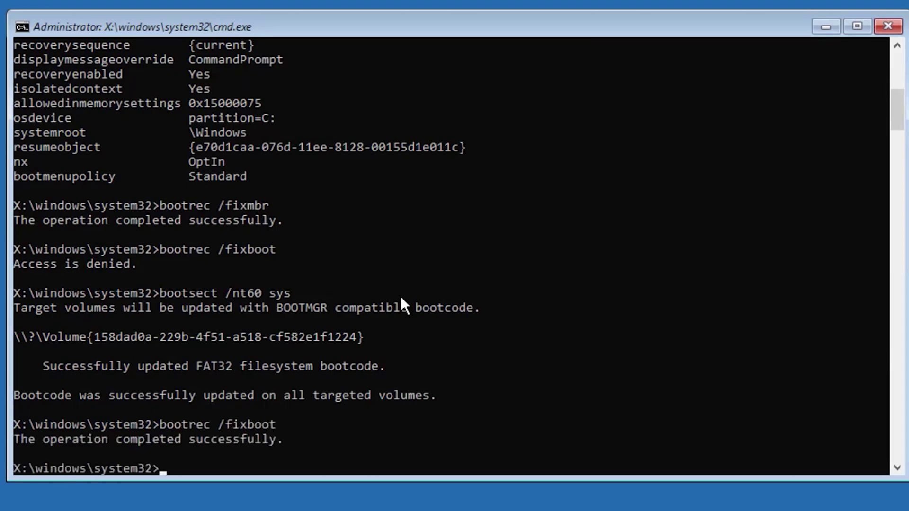
{"action": "type", "text": "bootrec /rebuildbcd"}
{"action": "key", "text": "Return"}
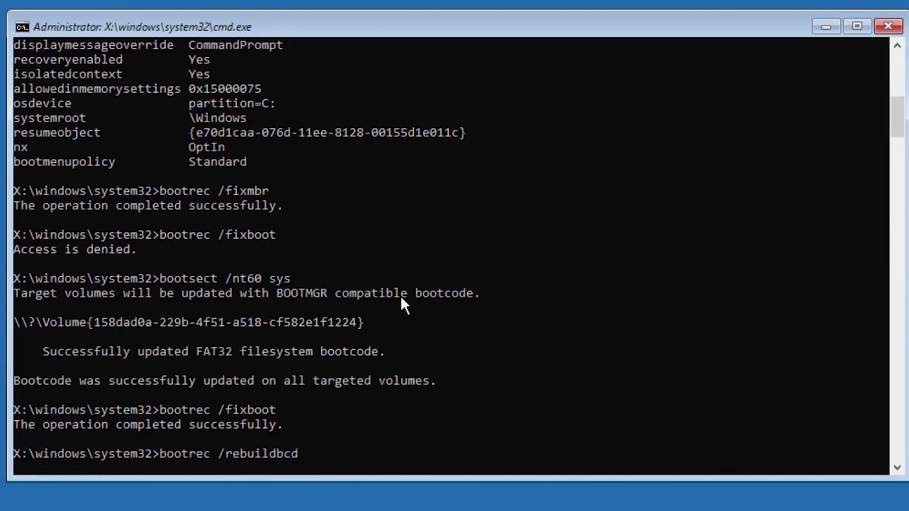
{"action": "type", "text": "bcdboot c:\\windows"}
Create the boot files with bcdboot c:\windows and run chkdsk c: /f, which finds no problems.
{"action": "key", "text": "Return"}
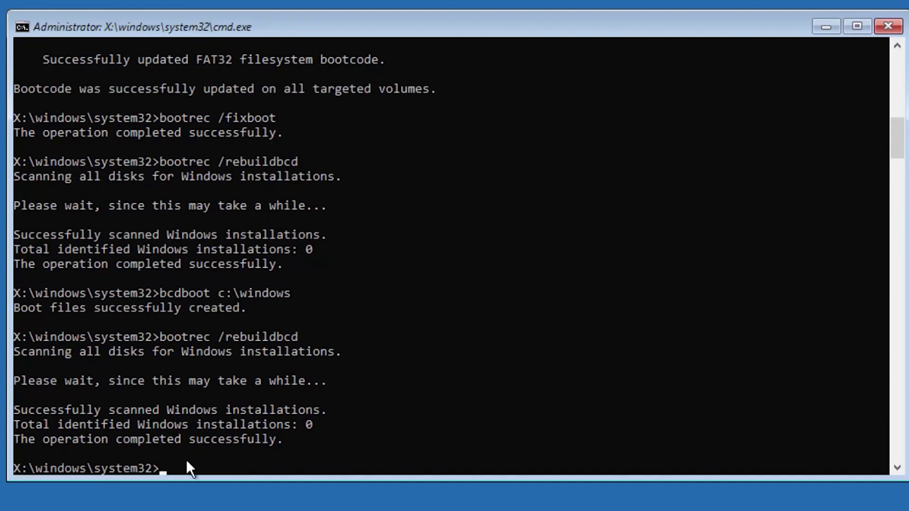
{"action": "type", "text": "chk"}
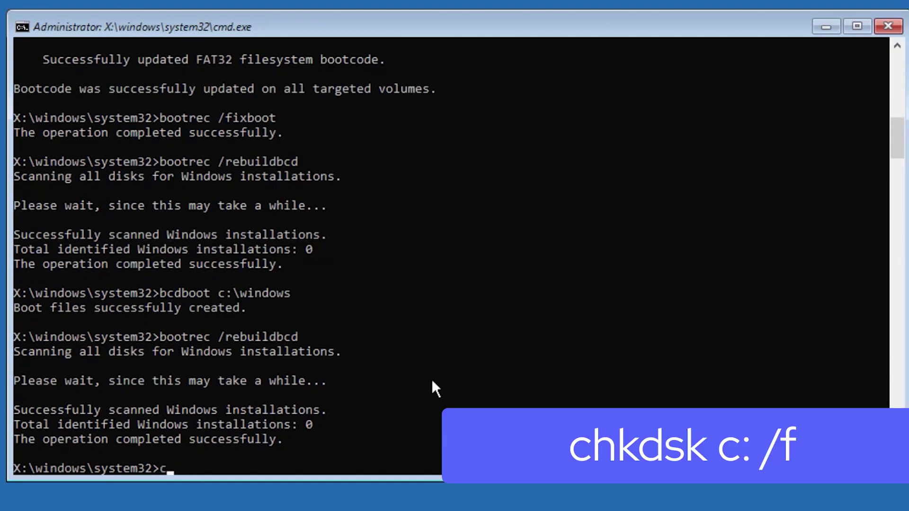
{"action": "type", "text": "dsk c: /f"}
{"action": "key", "text": "Return"}
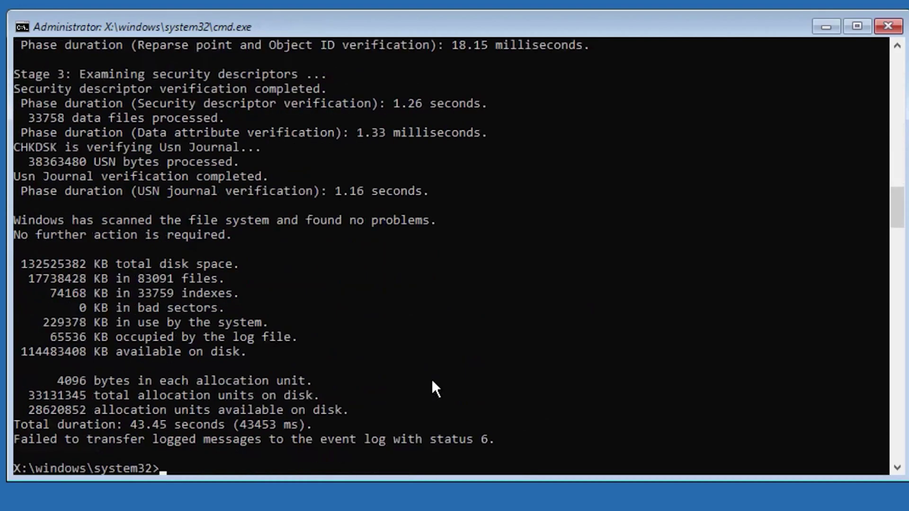
Run sfc /scannow, which cannot complete, and close the Command Prompt window.
{"action": "type", "text": "sf"}
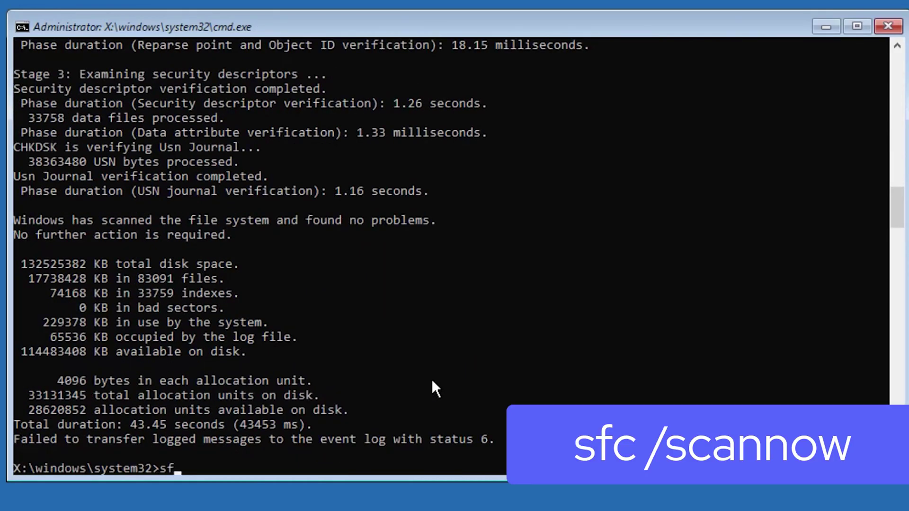
{"action": "type", "text": "c /scannow"}
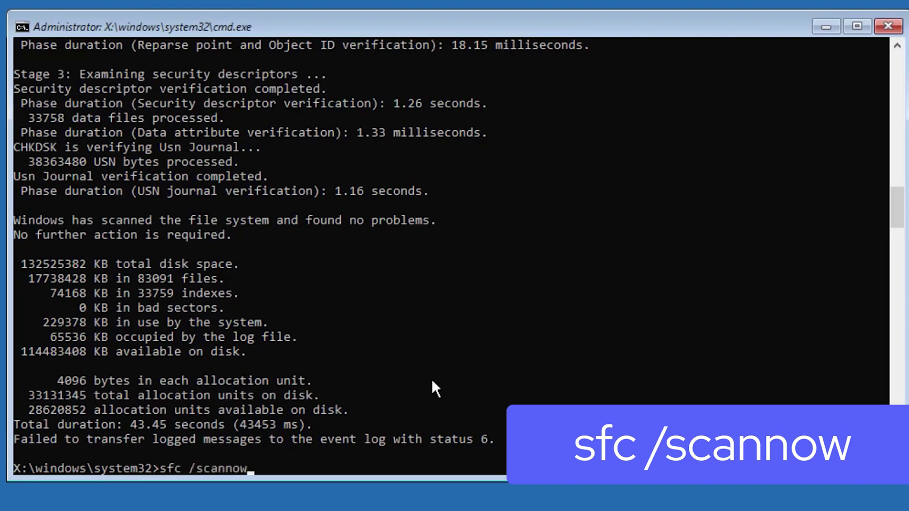
{"action": "key", "text": "Return"}
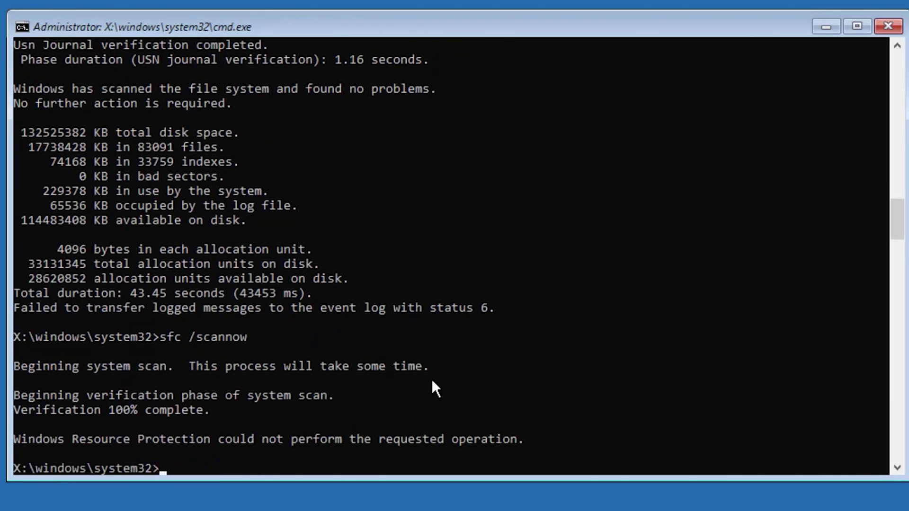
{"action": "left_click", "coordinate": [888, 27]}
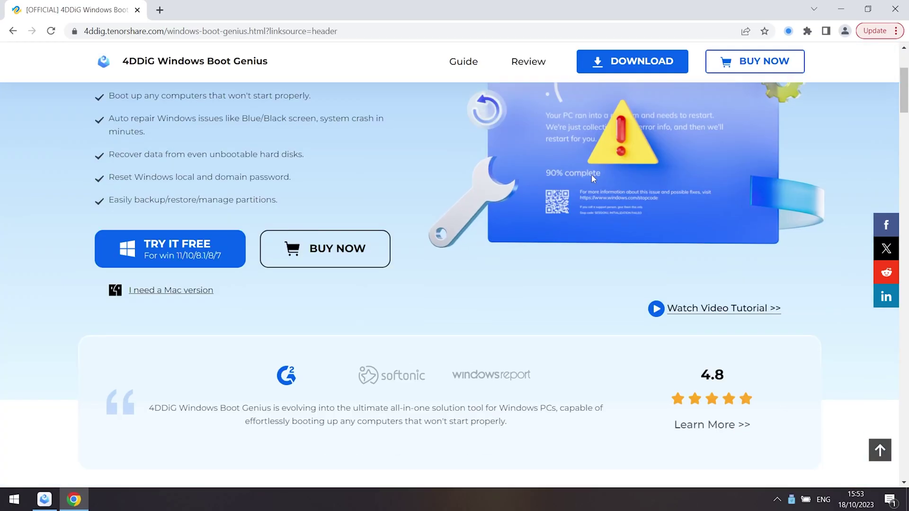
Scroll the 4DDiG Windows Boot Genius product page down to the More Functions section.
{"action": "scroll", "coordinate": [592, 174], "scroll_direction": "down", "scroll_amount": 9}
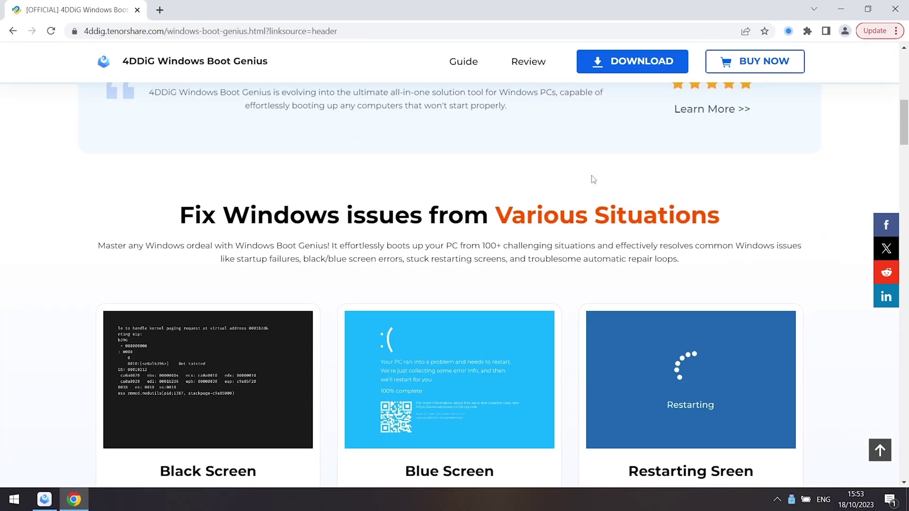
{"action": "scroll", "coordinate": [590, 177], "scroll_direction": "down", "scroll_amount": 3}
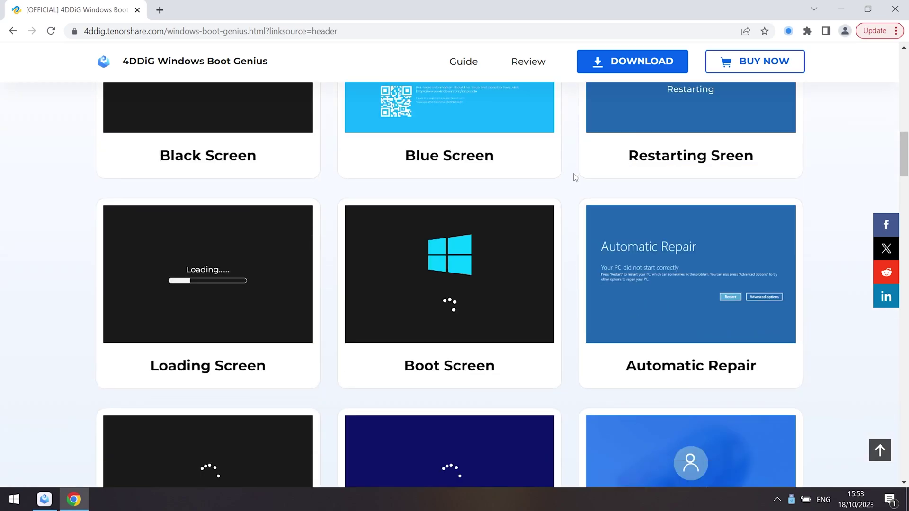
{"action": "scroll", "coordinate": [574, 175], "scroll_direction": "down", "scroll_amount": 3}
{"action": "scroll", "coordinate": [574, 177], "scroll_direction": "down", "scroll_amount": 3}
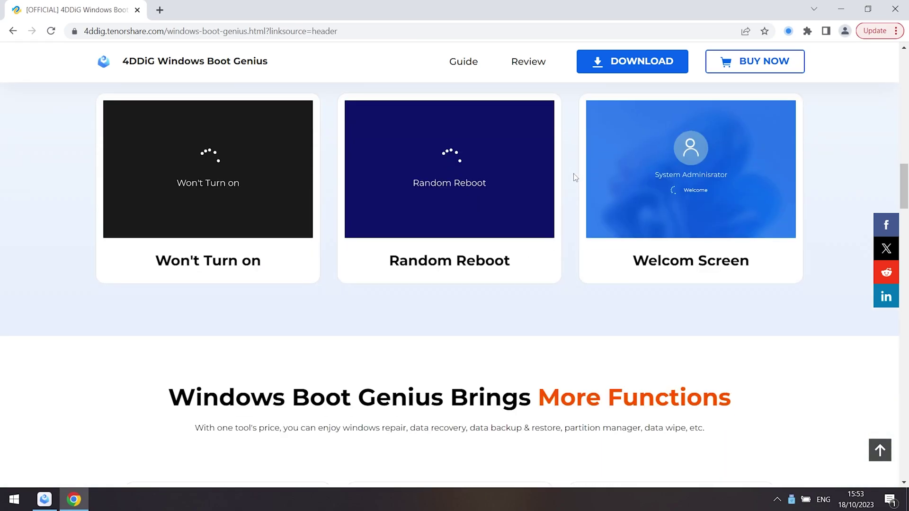
{"action": "scroll", "coordinate": [574, 177], "scroll_direction": "down", "scroll_amount": 3}
{"action": "scroll", "coordinate": [574, 177], "scroll_direction": "down", "scroll_amount": 3}
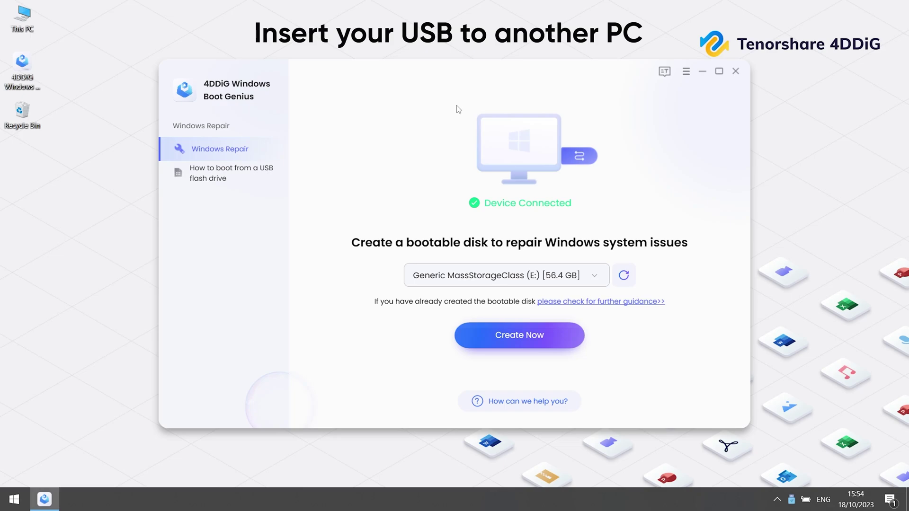
Create a bootable repair disk on the 56.4 GB USB drive E:, confirming the erase.
{"action": "left_click", "coordinate": [572, 277]}
{"action": "left_click", "coordinate": [562, 294]}
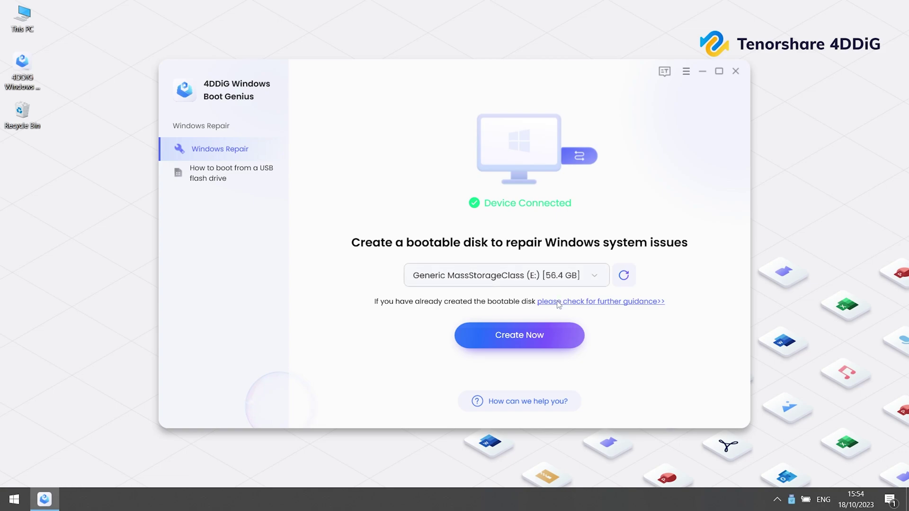
{"action": "left_click", "coordinate": [555, 339]}
{"action": "left_click", "coordinate": [497, 288]}
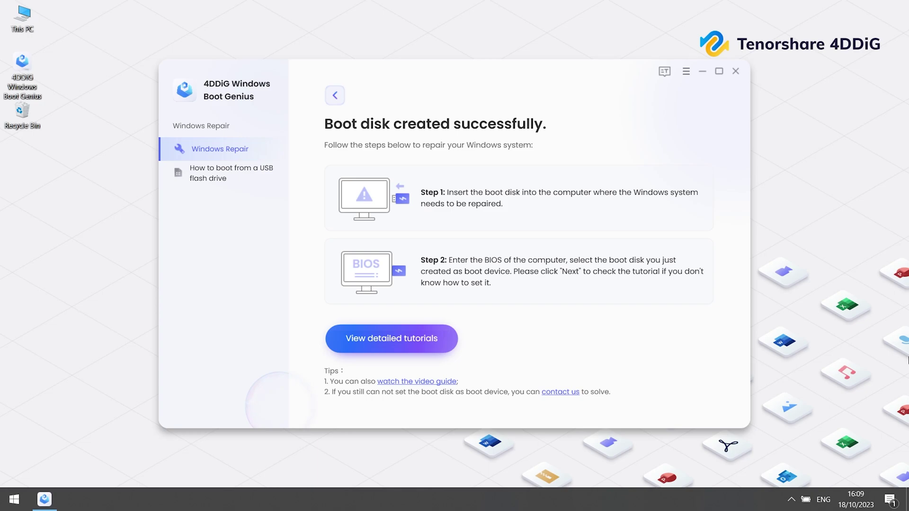
Open the detailed USB boot tutorial and scroll to its boot-key table.
{"action": "left_click", "coordinate": [409, 340]}
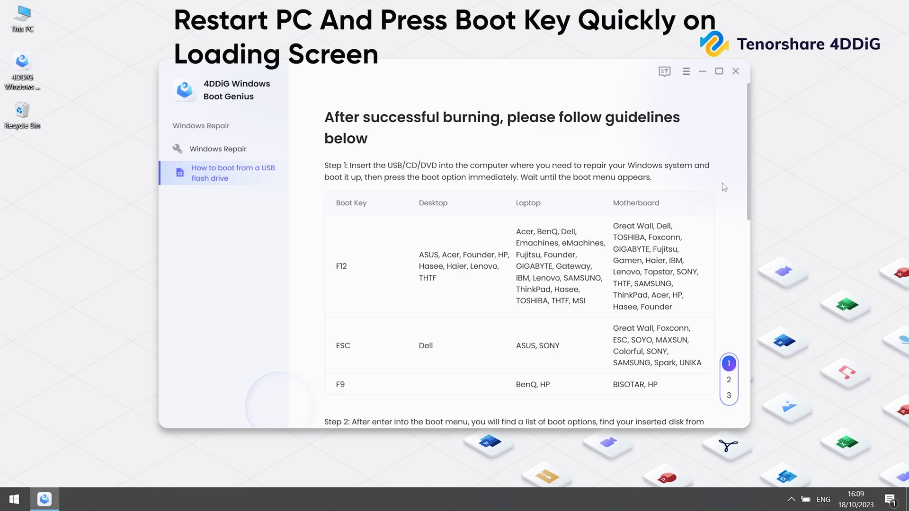
{"action": "scroll", "coordinate": [723, 186], "scroll_direction": "down", "scroll_amount": 1}
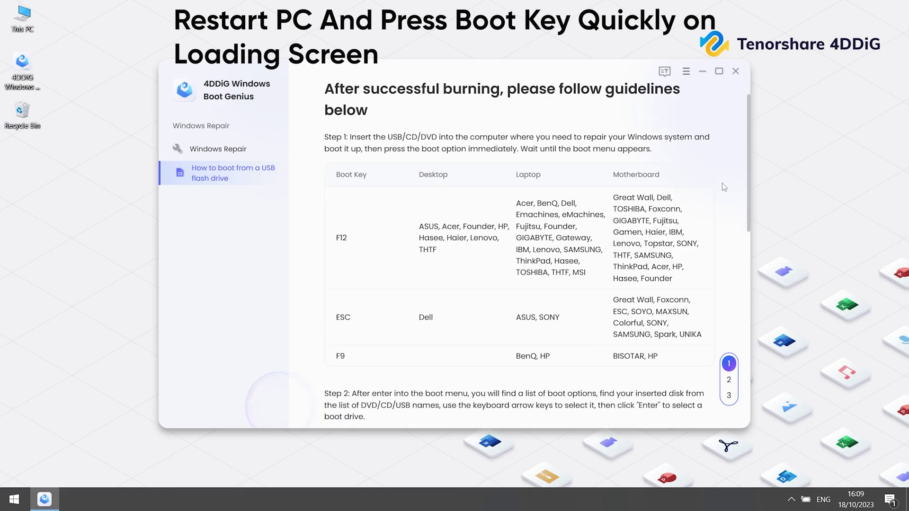
{"action": "scroll", "coordinate": [723, 186], "scroll_direction": "down", "scroll_amount": 1}
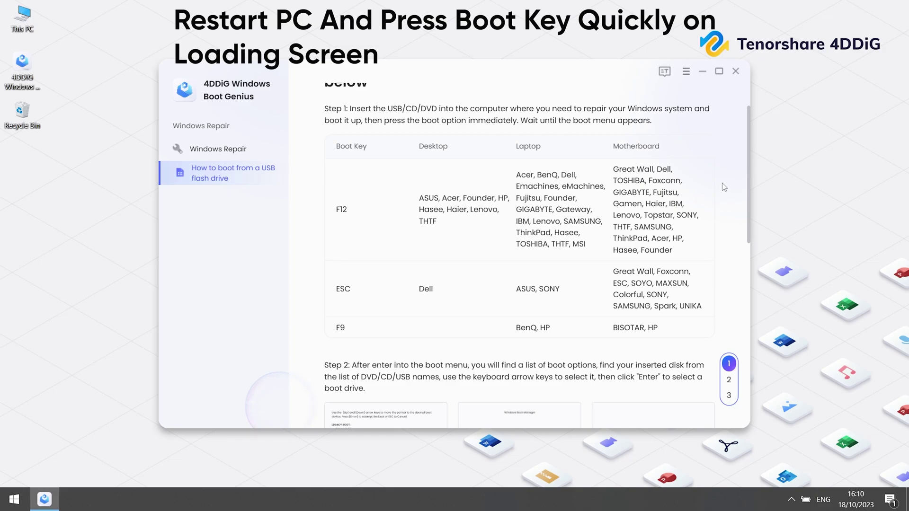
{"action": "scroll", "coordinate": [722, 186], "scroll_direction": "down", "scroll_amount": 3}
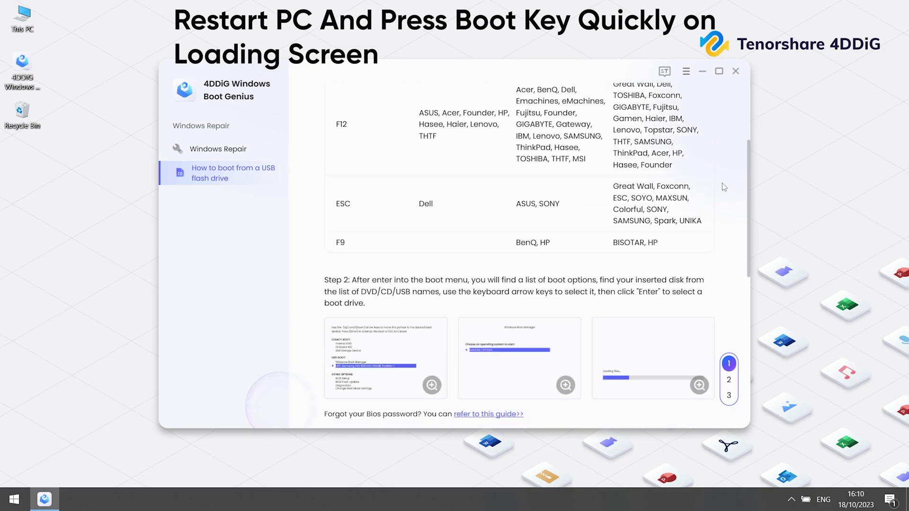
Boot the laptop from the UEFI Generic USB3.0 Card Reader entry in the Dell boot menu.
{"action": "scroll", "coordinate": [722, 183], "scroll_direction": "down", "scroll_amount": 1}
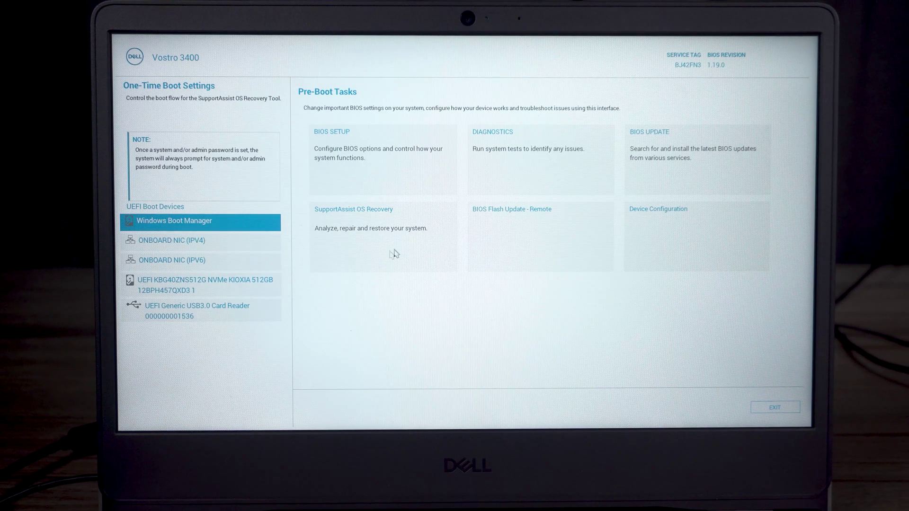
{"action": "left_click", "coordinate": [238, 318]}
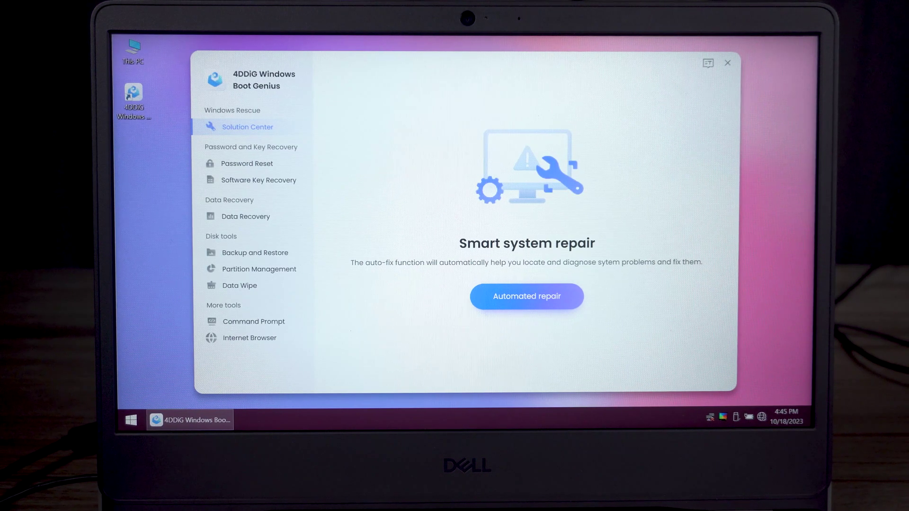
Run Automated repair on System (C:), restart the PC, and dismiss the lock screen.
{"action": "left_click", "coordinate": [535, 293]}
{"action": "left_click", "coordinate": [387, 288]}
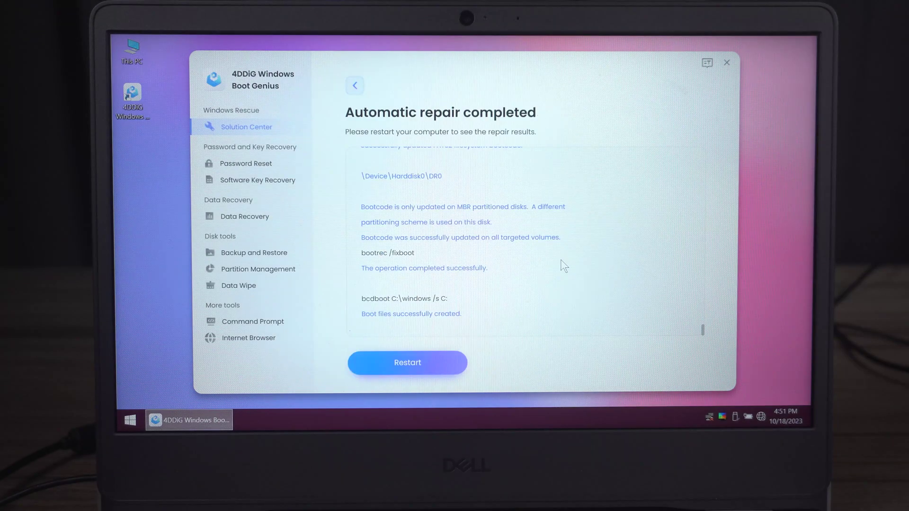
{"action": "left_click", "coordinate": [407, 362]}
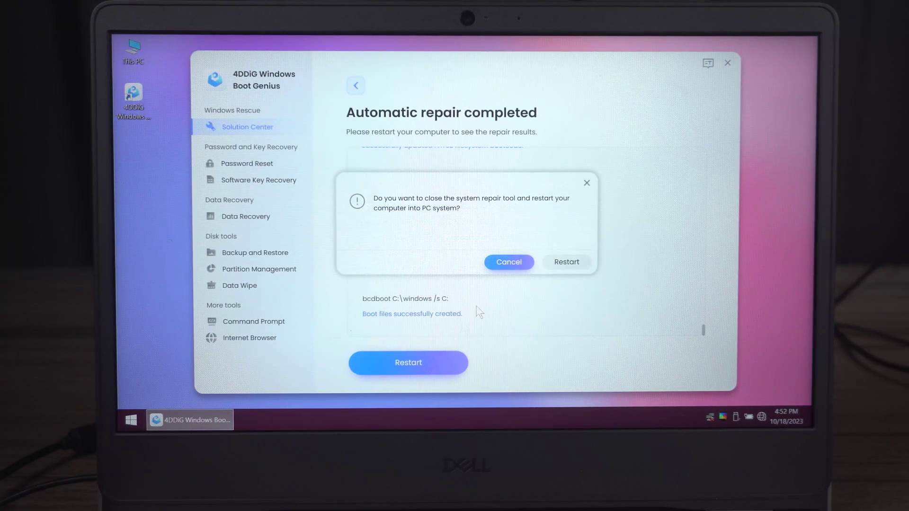
{"action": "left_click", "coordinate": [567, 262]}
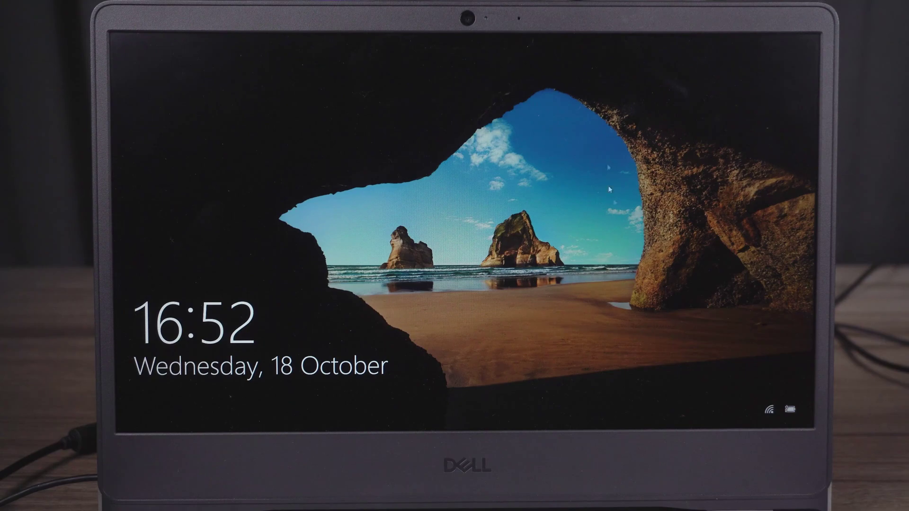
{"action": "left_click", "coordinate": [655, 40]}
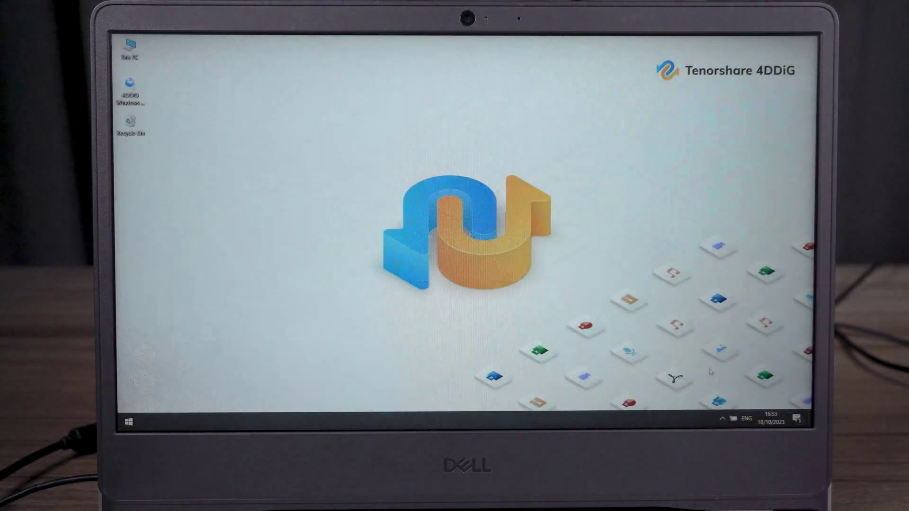